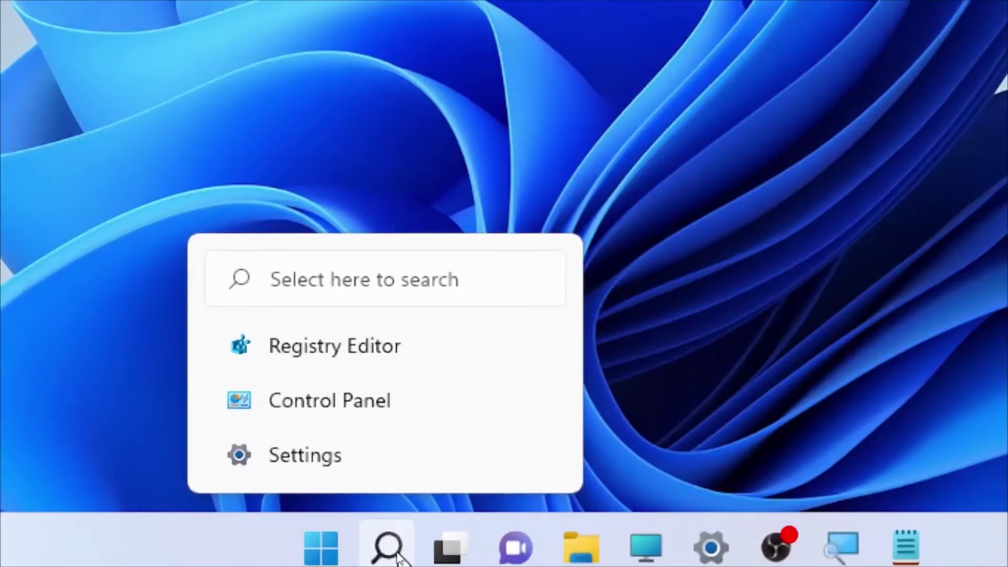
Step: Search Windows for 'regedi' and launch Registry Editor from the best match
{"action": "left_click", "coordinate": [394, 551]}
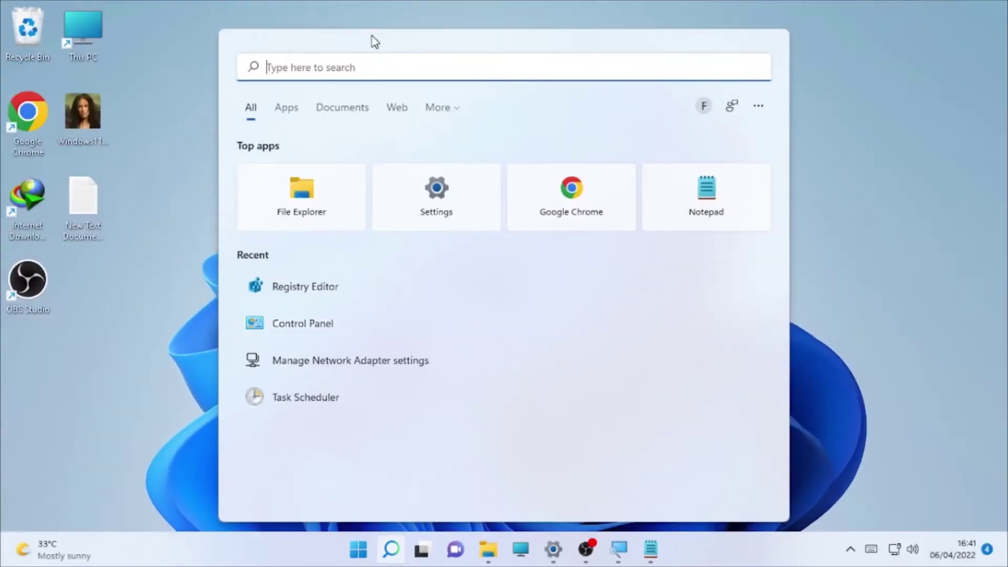
{"action": "type", "text": "reged"}
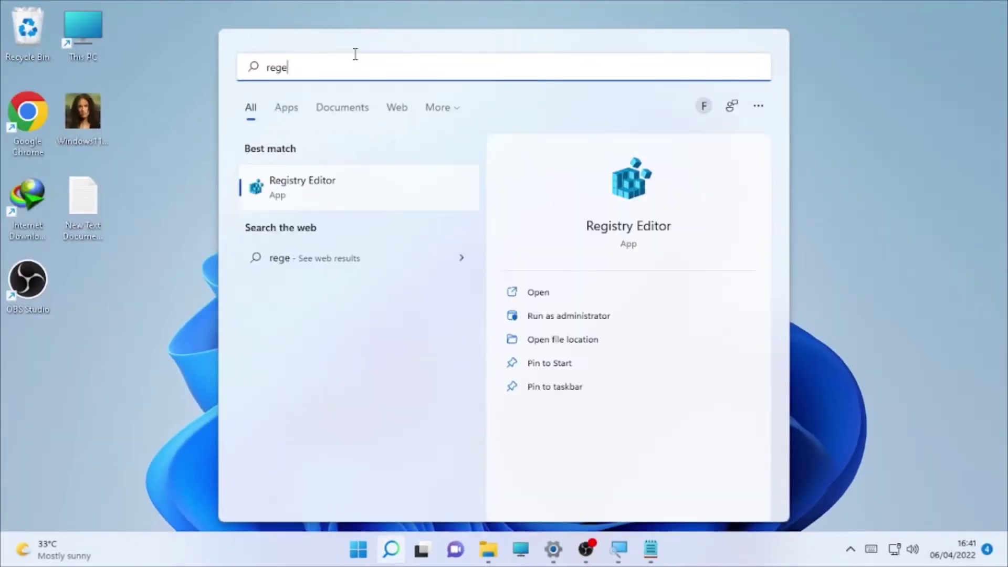
{"action": "type", "text": "it"}
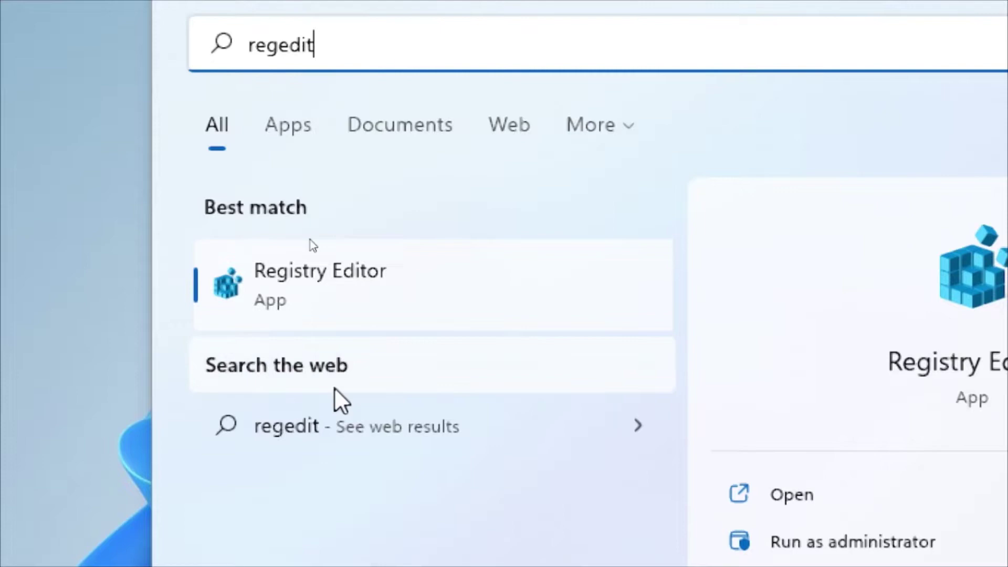
{"action": "left_click", "coordinate": [303, 292]}
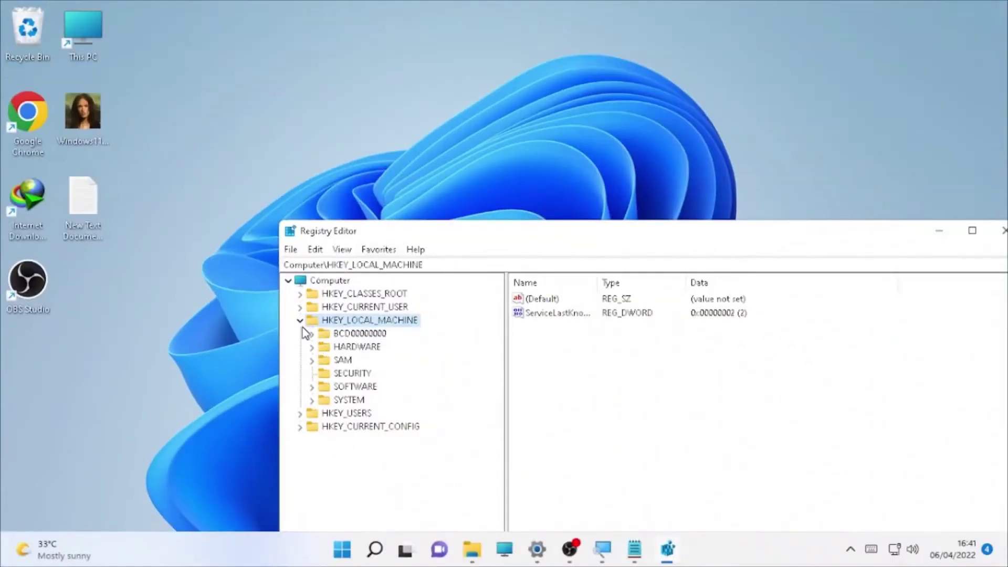
Step: Collapse HKEY_LOCAL_MACHINE, move Registry Editor to the upper left, and open the Notepad instructions
{"action": "left_click", "coordinate": [300, 321]}
{"action": "left_click_drag", "start_coordinate": [609, 235], "coordinate": [524, 83]}
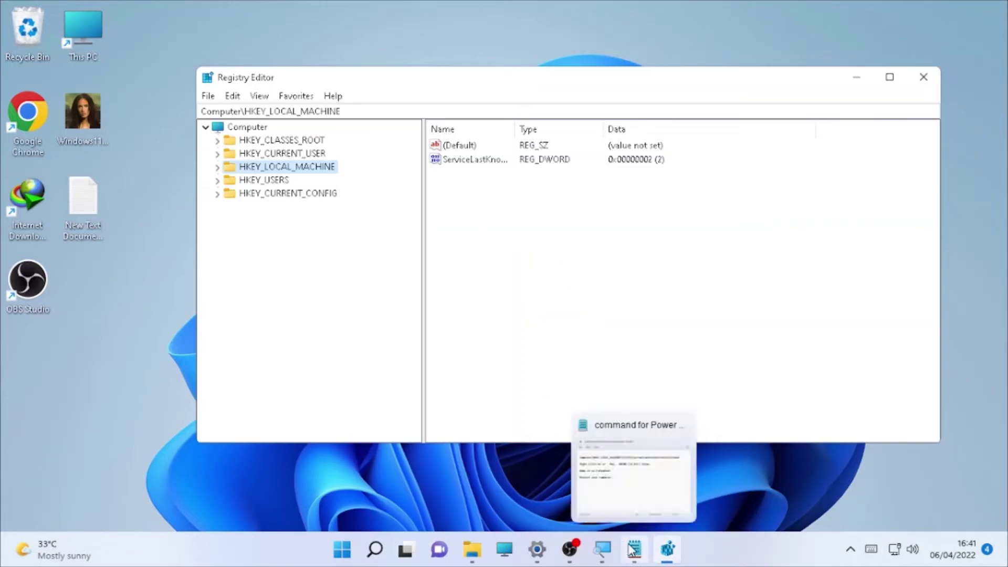
{"action": "left_click", "coordinate": [624, 452]}
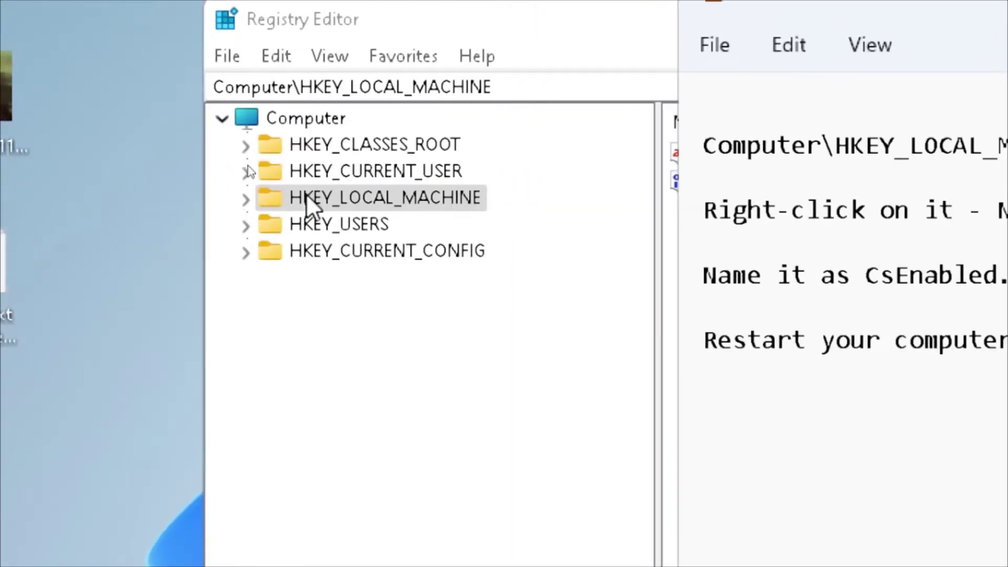
Step: Expand HKEY_LOCAL_MACHINE and its SYSTEM key, keeping the instruction notes in view
{"action": "left_click", "coordinate": [245, 200]}
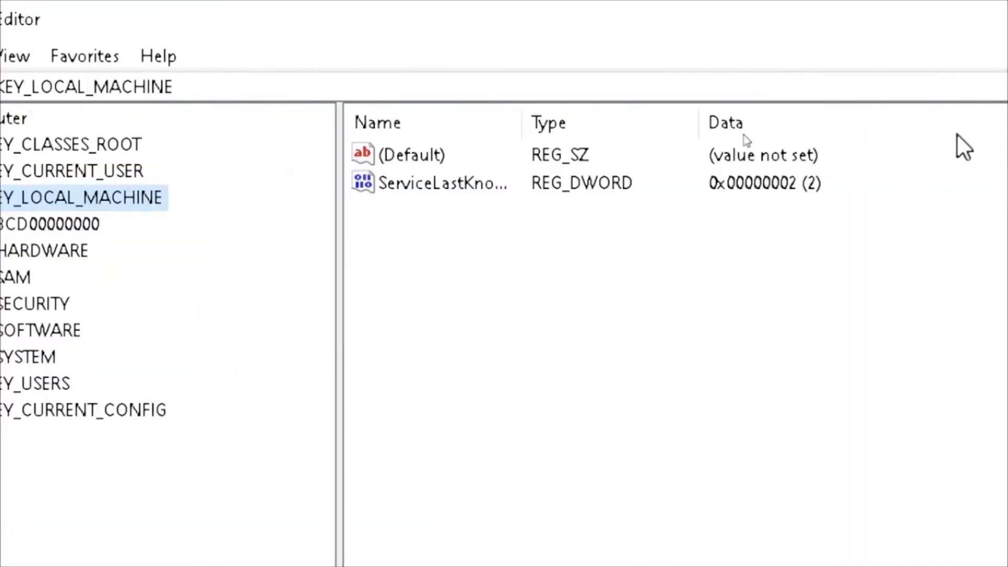
{"action": "left_click", "coordinate": [916, 150]}
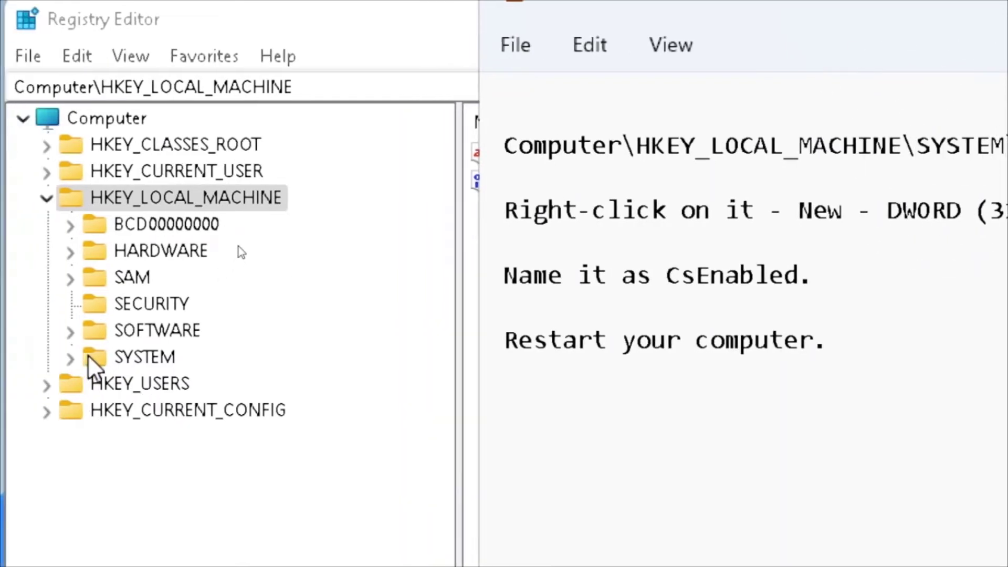
{"action": "left_click", "coordinate": [71, 357]}
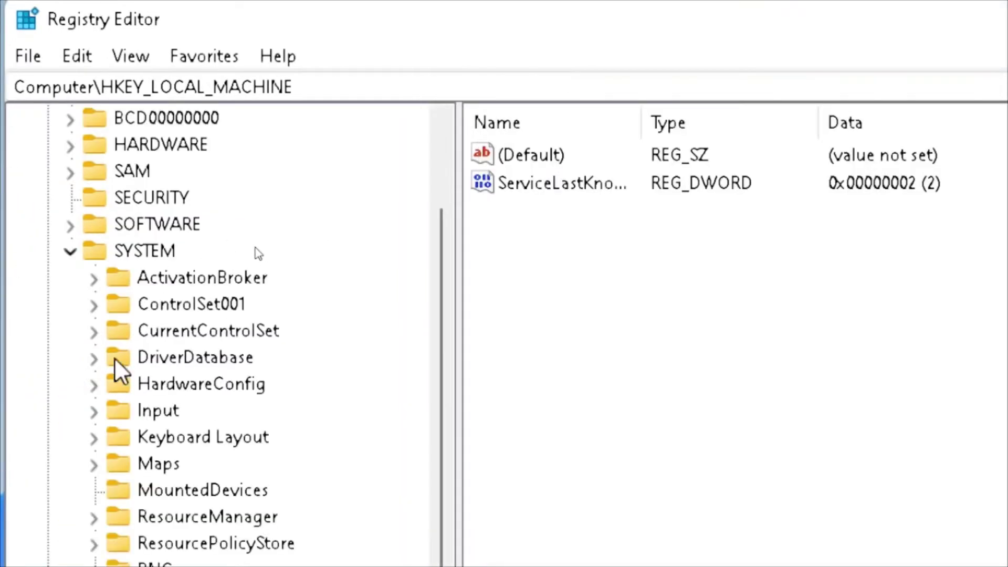
{"action": "left_click", "coordinate": [1007, 147]}
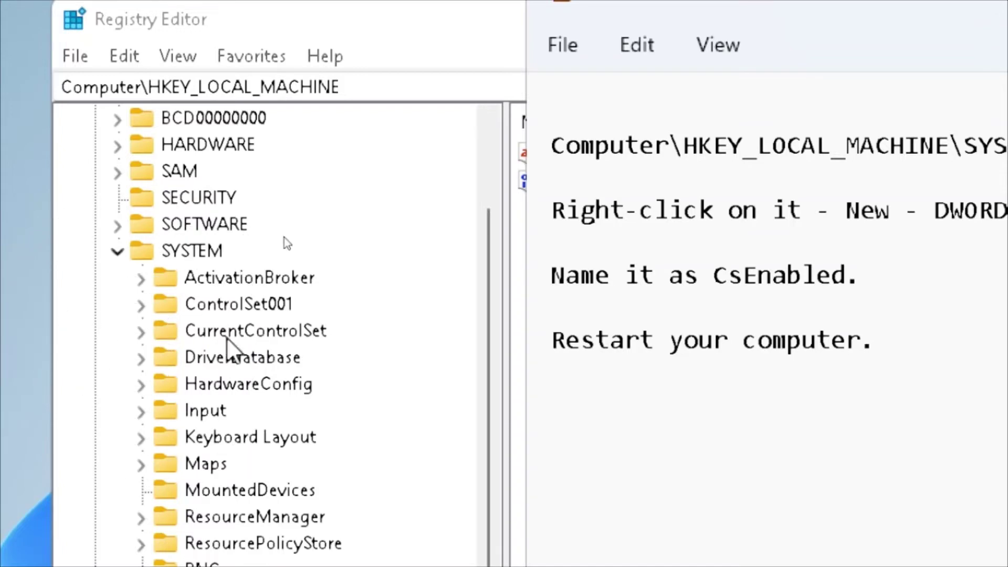
Step: Expand CurrentControlSet and then its Control key in the registry tree
{"action": "left_click", "coordinate": [141, 330]}
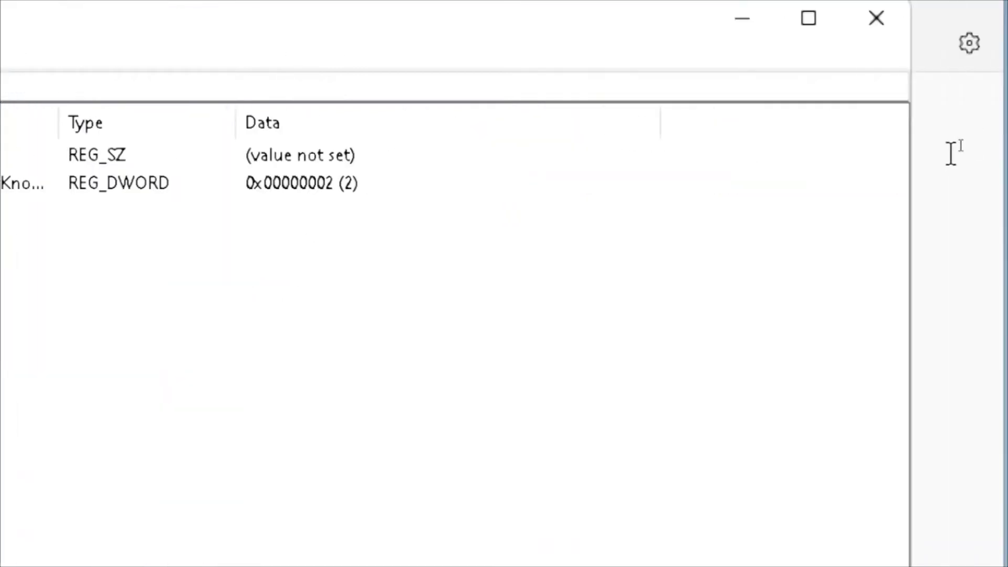
{"action": "left_click", "coordinate": [952, 153]}
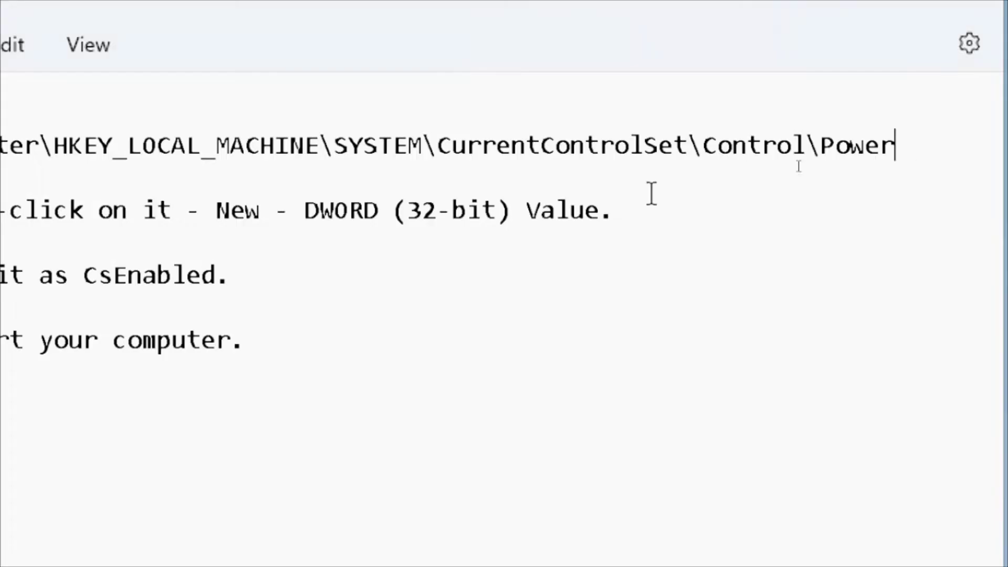
{"action": "left_click", "coordinate": [754, 158]}
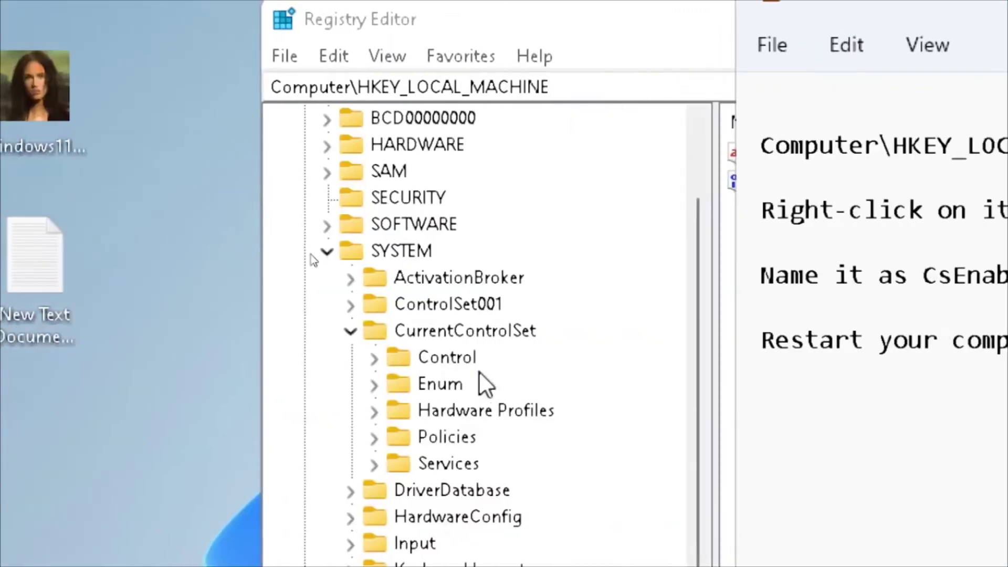
{"action": "left_click", "coordinate": [376, 359]}
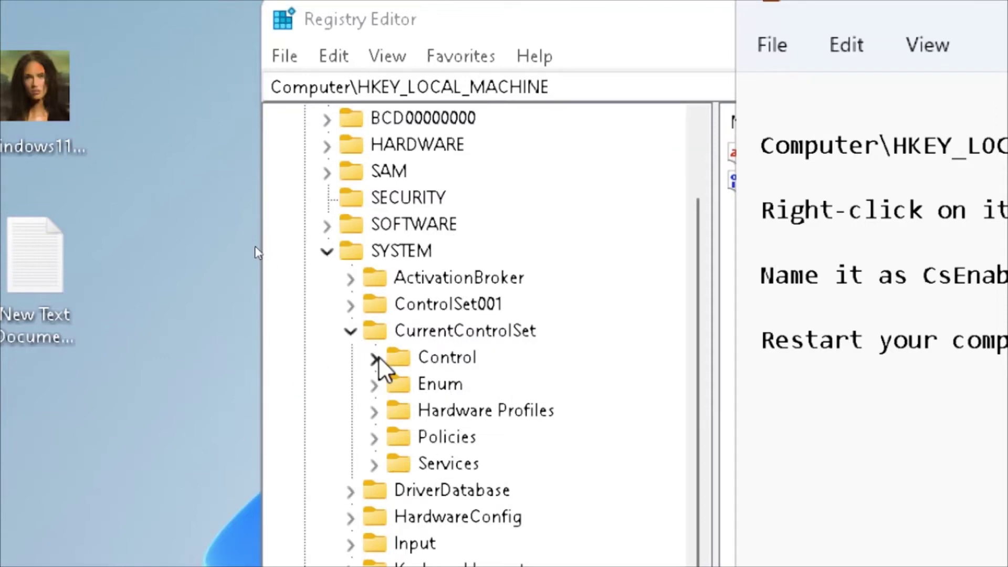
{"action": "left_click", "coordinate": [376, 359]}
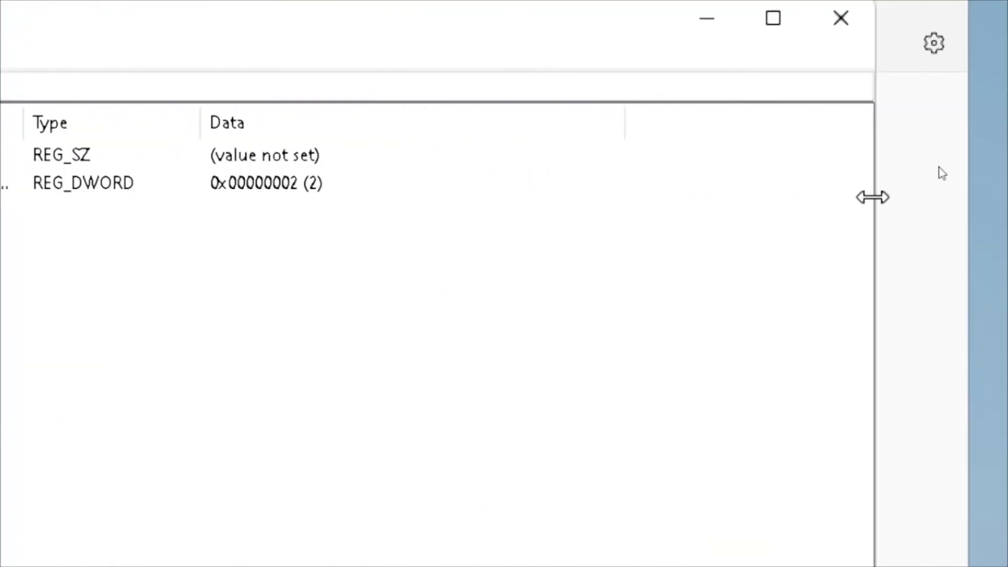
{"action": "left_click", "coordinate": [923, 199]}
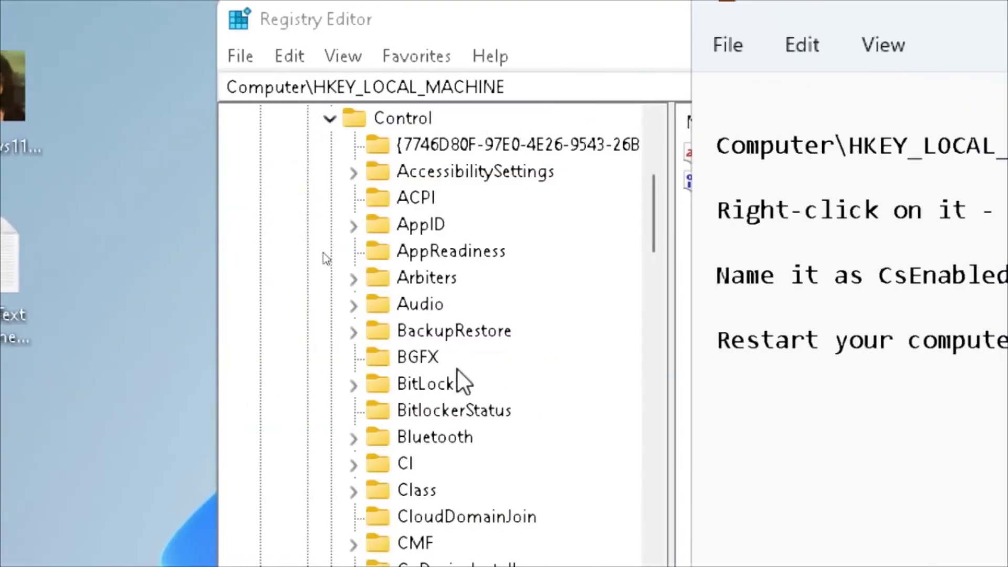
Step: Scroll down the tree and select the Power key to show its values
{"action": "scroll", "coordinate": [327, 225], "scroll_direction": "down", "scroll_amount": 11}
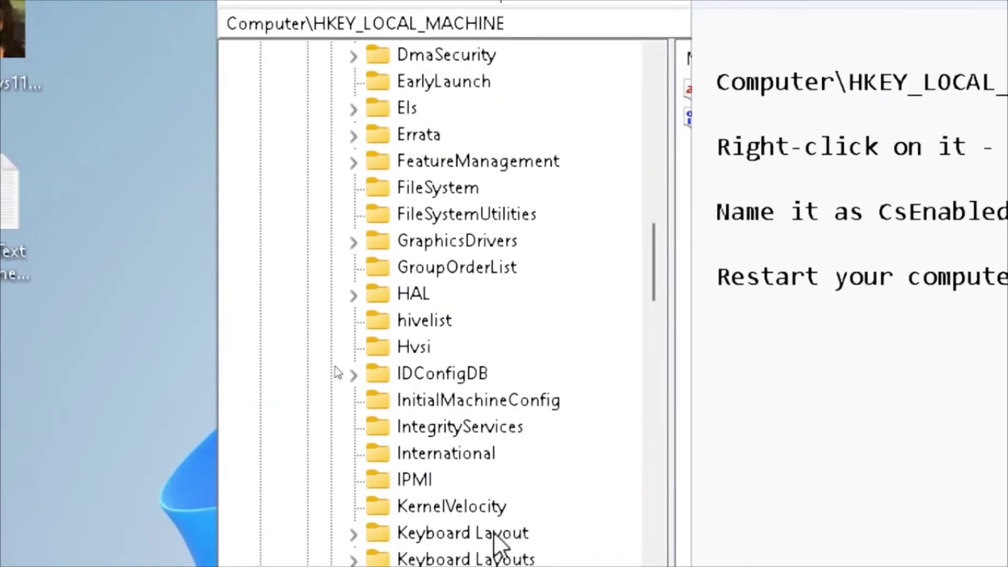
{"action": "scroll", "coordinate": [332, 347], "scroll_direction": "down", "scroll_amount": 11}
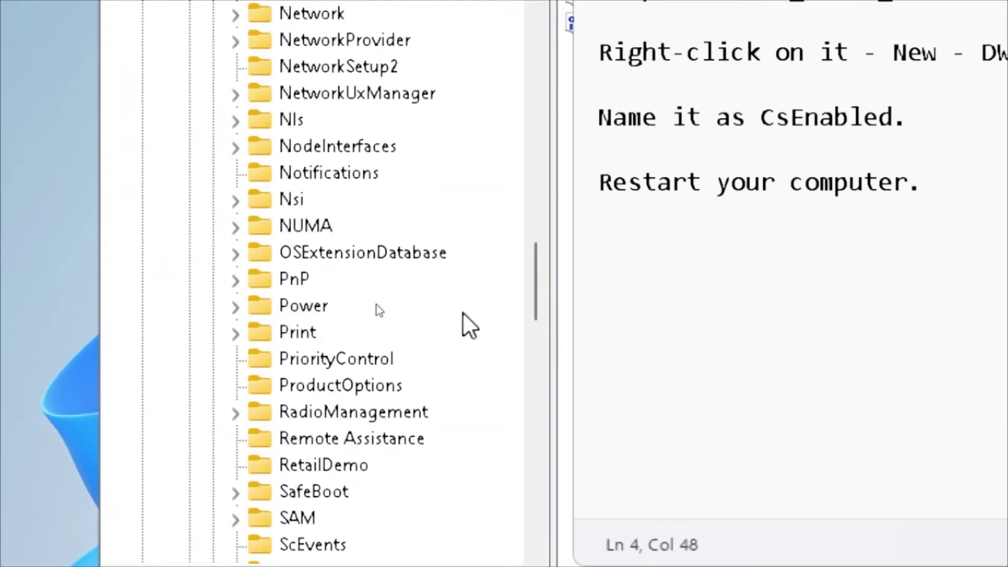
{"action": "left_click", "coordinate": [302, 310]}
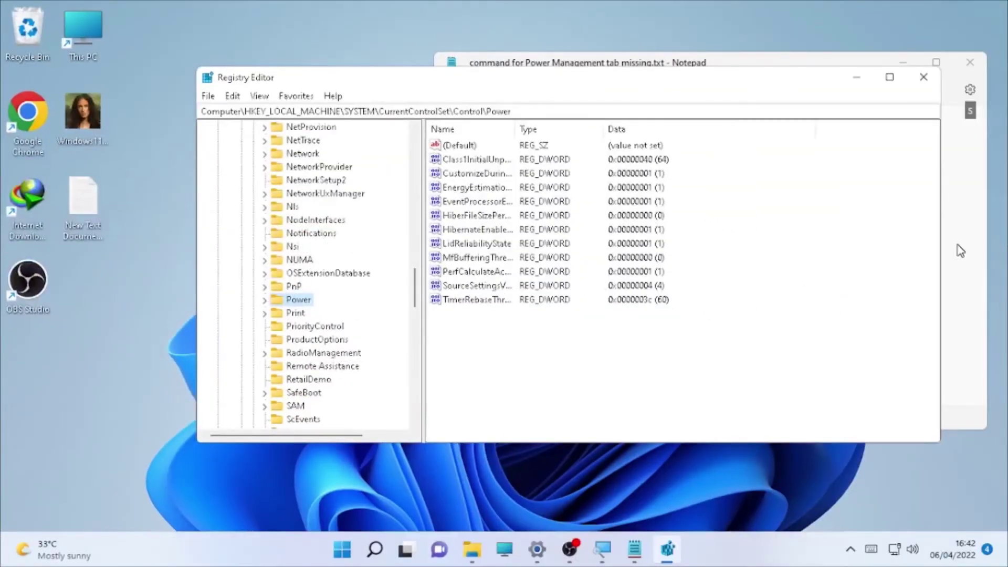
{"action": "left_click", "coordinate": [960, 250]}
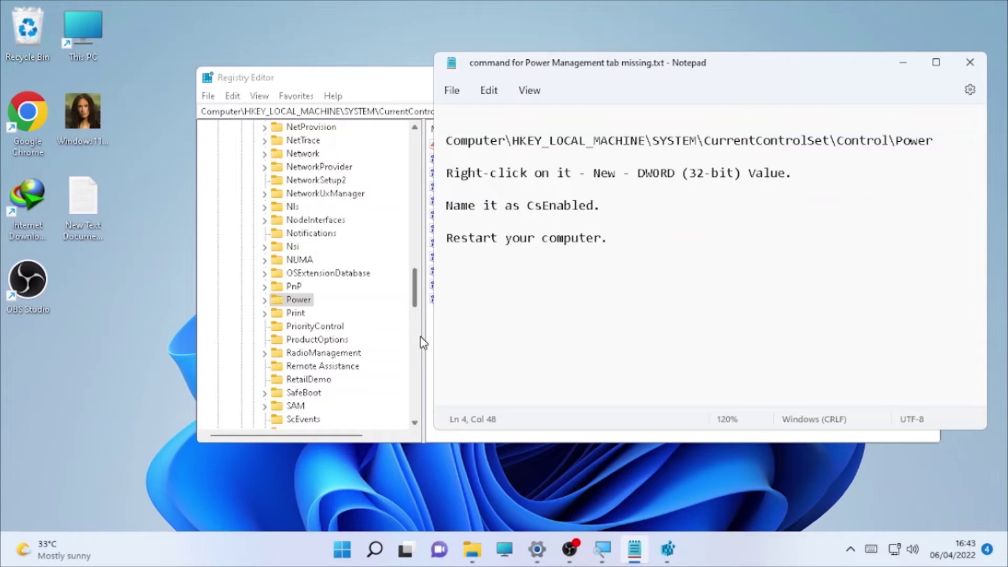
Step: Add a DWORD (32-bit) value, New Value #1, to the Power key's value list
{"action": "left_click", "coordinate": [433, 440]}
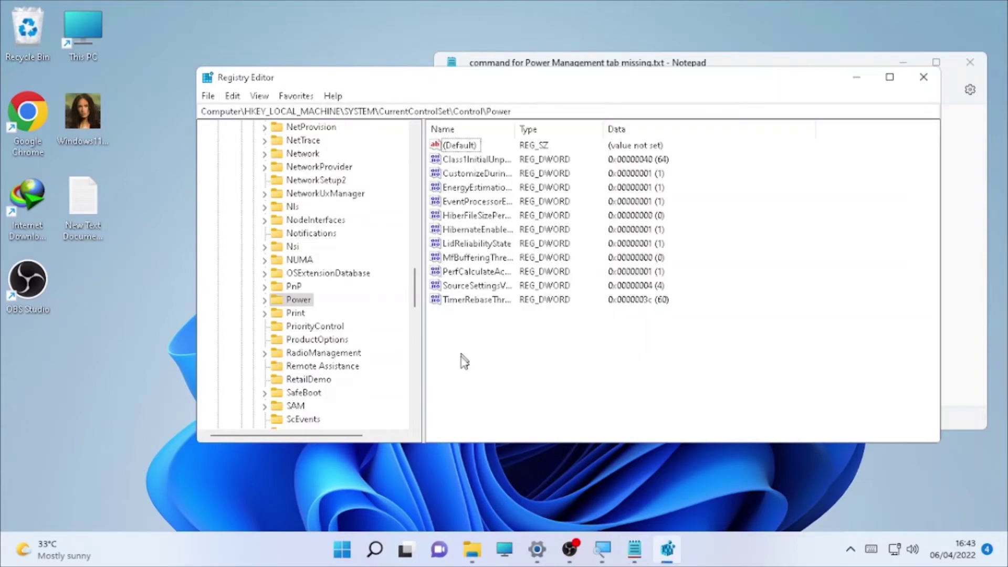
{"action": "right_click", "coordinate": [530, 334]}
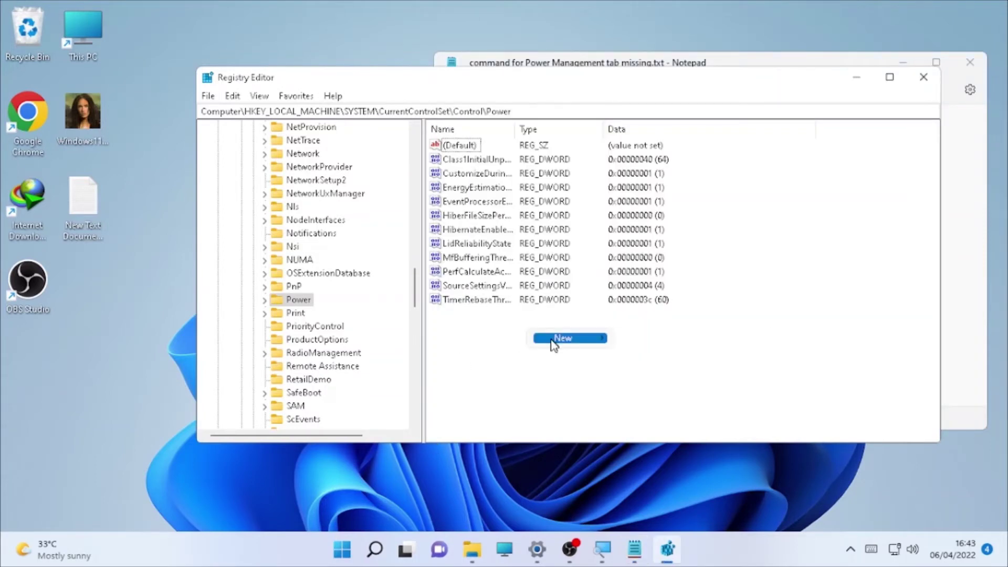
{"action": "mouse_move", "coordinate": [562, 340]}
{"action": "key", "text": "Escape"}
{"action": "key", "text": "Escape"}
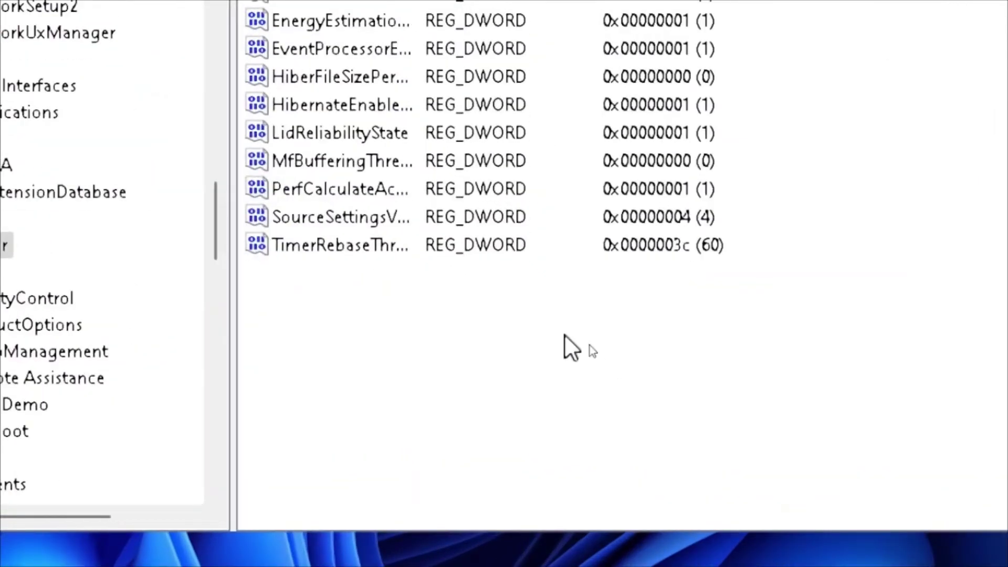
{"action": "right_click", "coordinate": [565, 337]}
{"action": "mouse_move", "coordinate": [677, 356]}
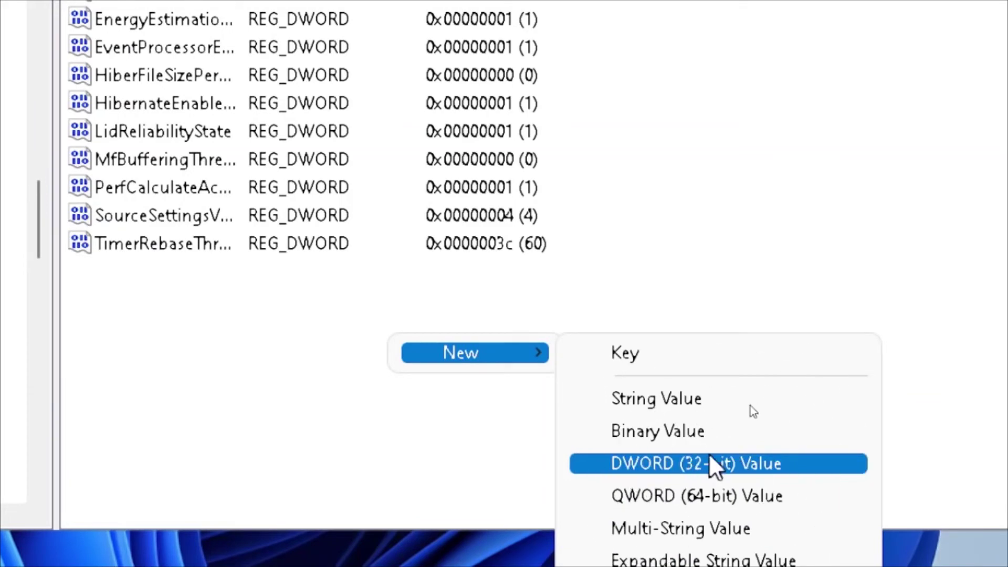
{"action": "left_click", "coordinate": [709, 463]}
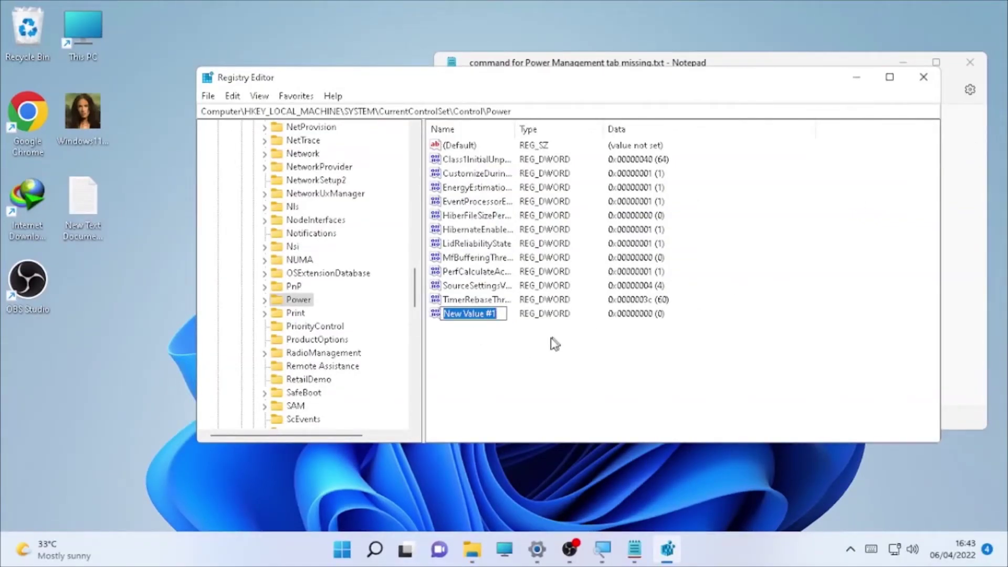
{"action": "left_click", "coordinate": [974, 311]}
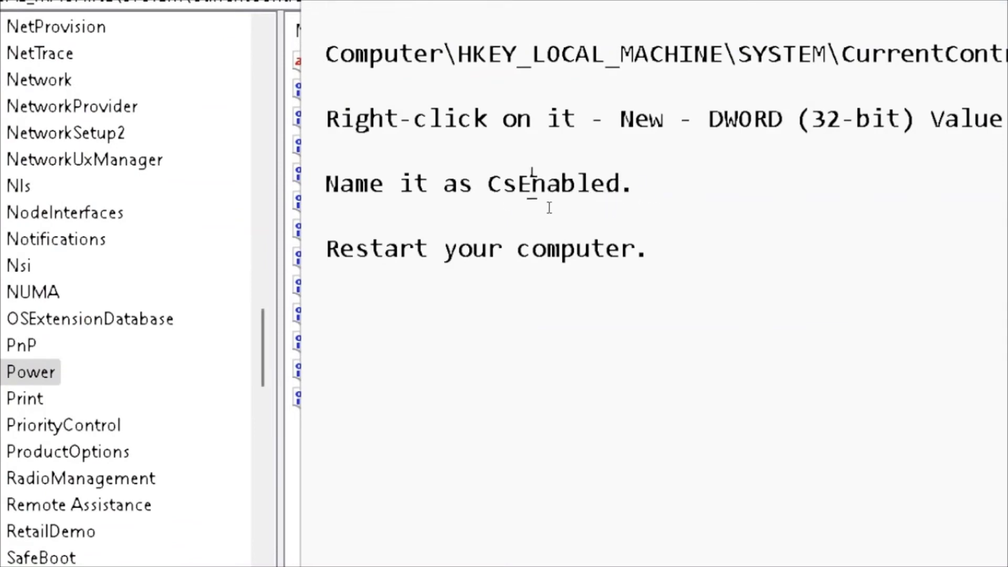
Step: Copy the word CsEnabled from the Notepad instructions
{"action": "left_click_drag", "start_coordinate": [491, 182], "coordinate": [625, 182]}
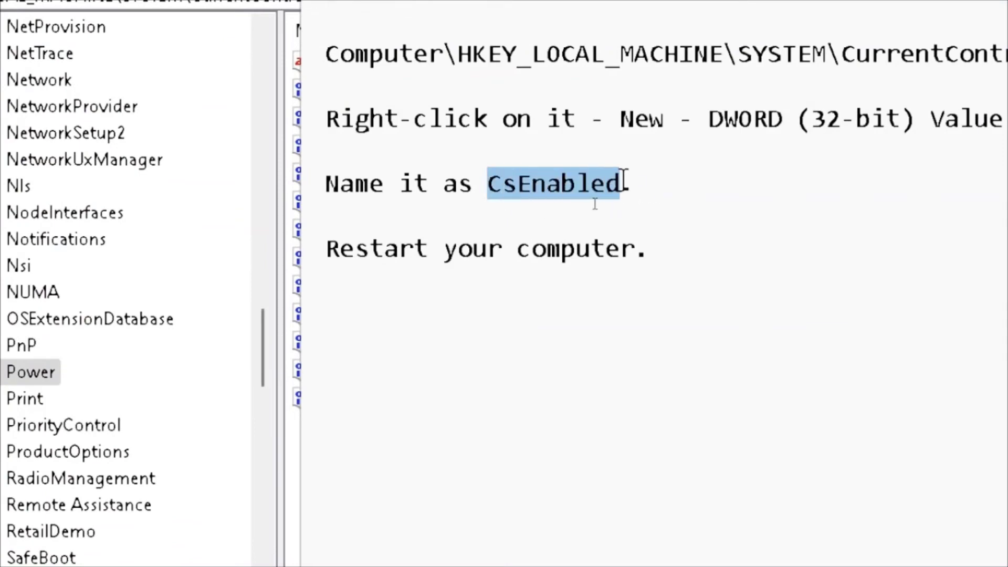
{"action": "right_click", "coordinate": [611, 182]}
{"action": "left_click", "coordinate": [711, 336]}
{"action": "key", "text": "alt"}
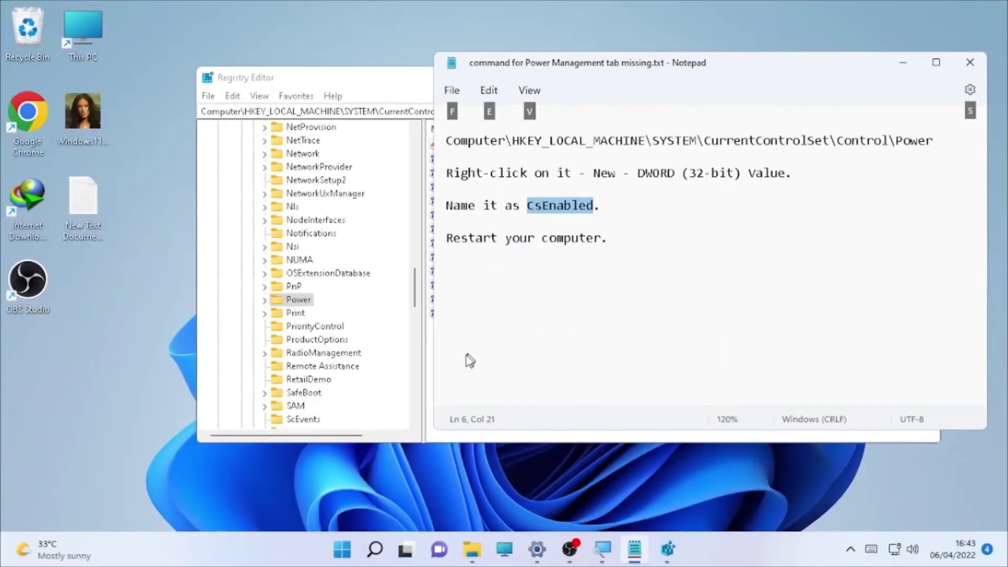
Step: Rename New Value #1 to CsEnabled by pasting the copied name
{"action": "left_click", "coordinate": [428, 356]}
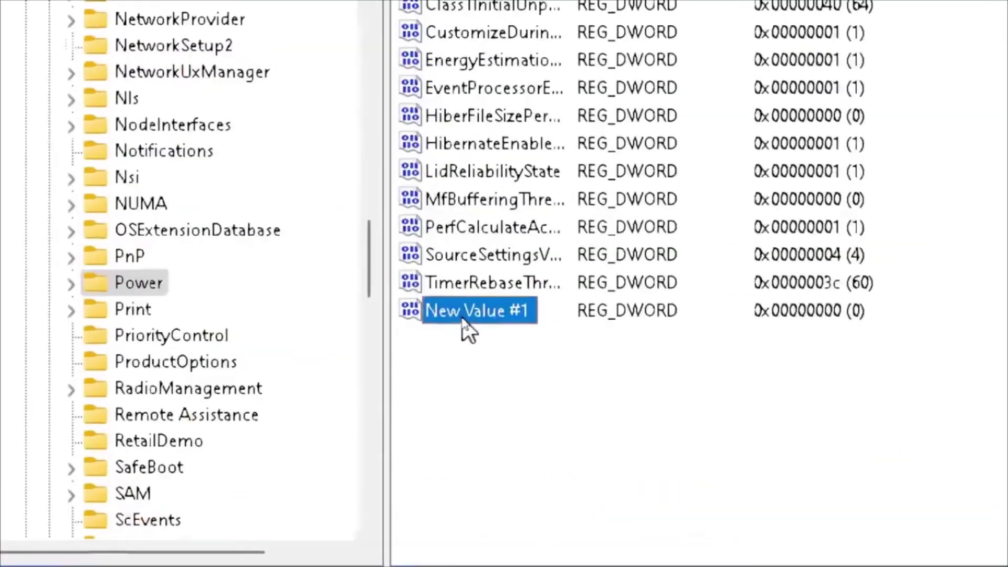
{"action": "right_click", "coordinate": [462, 320]}
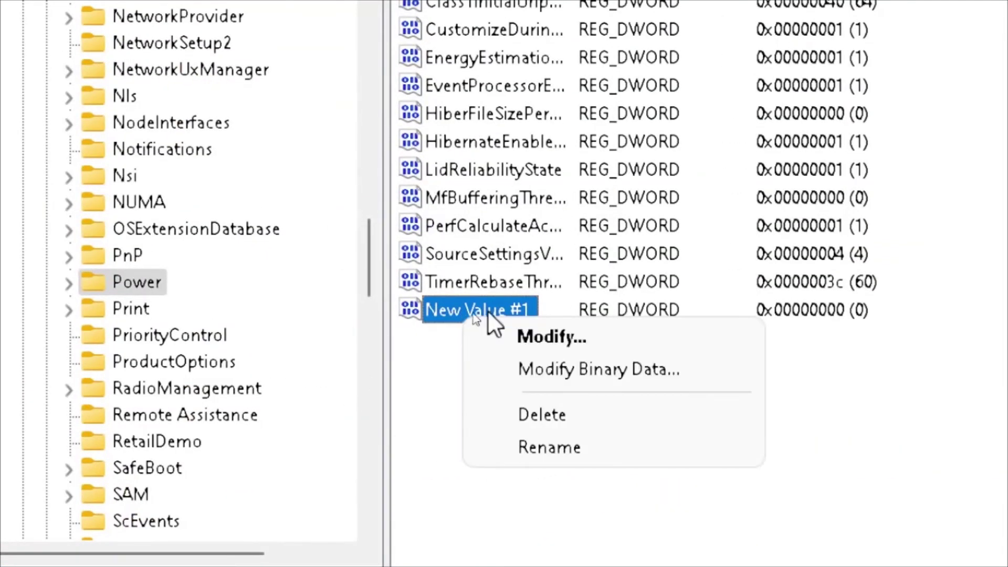
{"action": "left_click", "coordinate": [578, 449]}
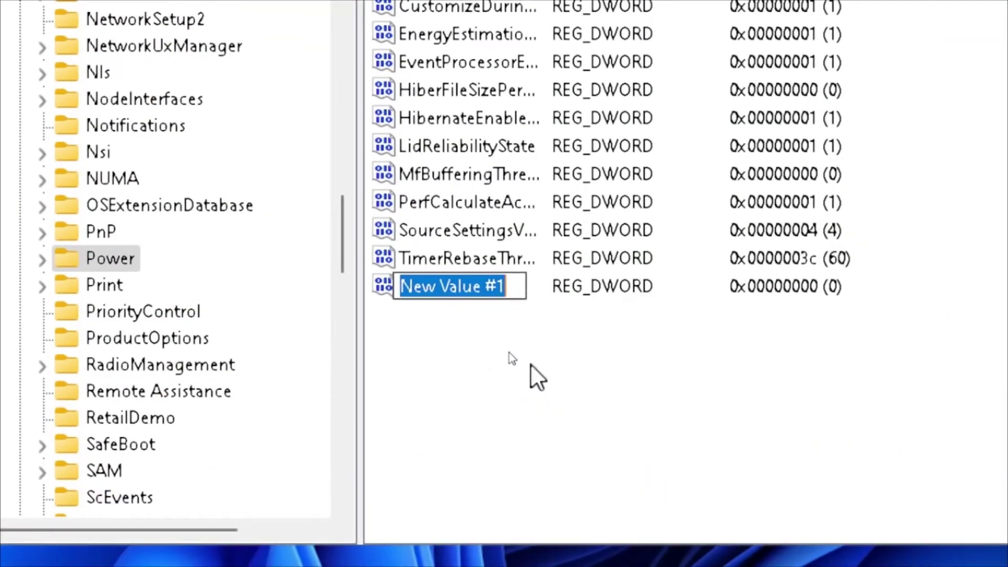
{"action": "key", "text": "ctrl+v"}
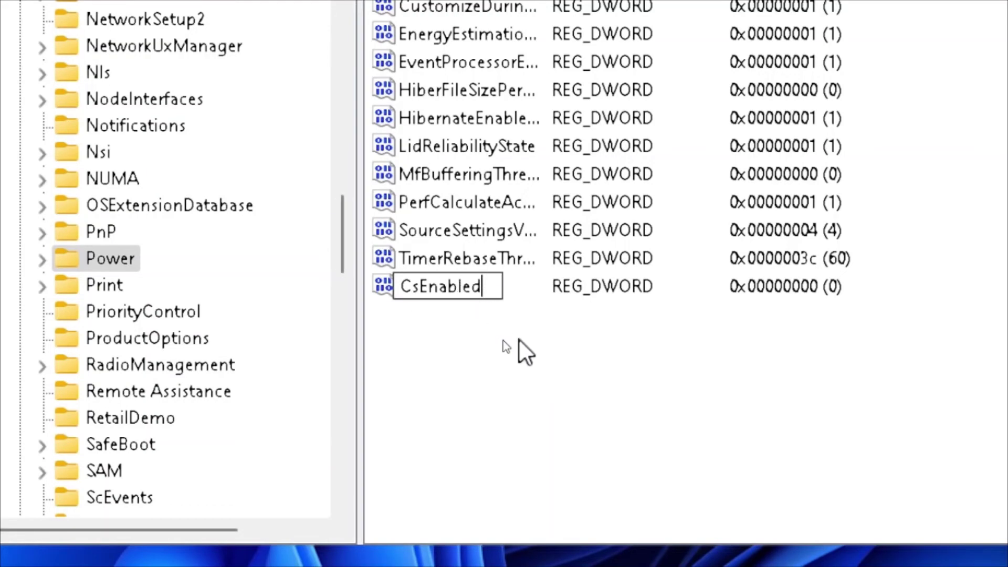
{"action": "key", "text": "Return"}
{"action": "right_click", "coordinate": [454, 287]}
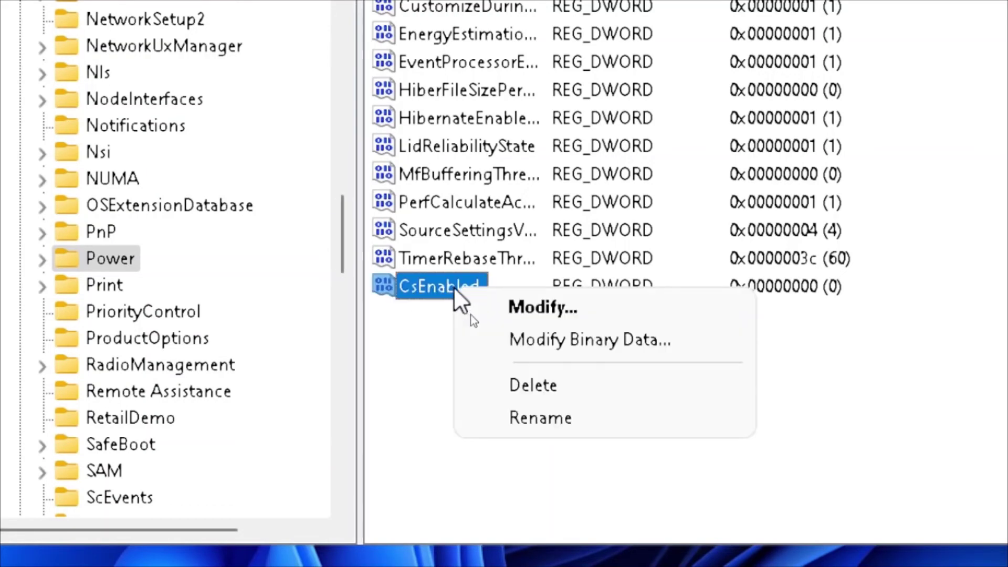
Step: Modify CsEnabled and confirm its value data stays 0
{"action": "left_click", "coordinate": [544, 307]}
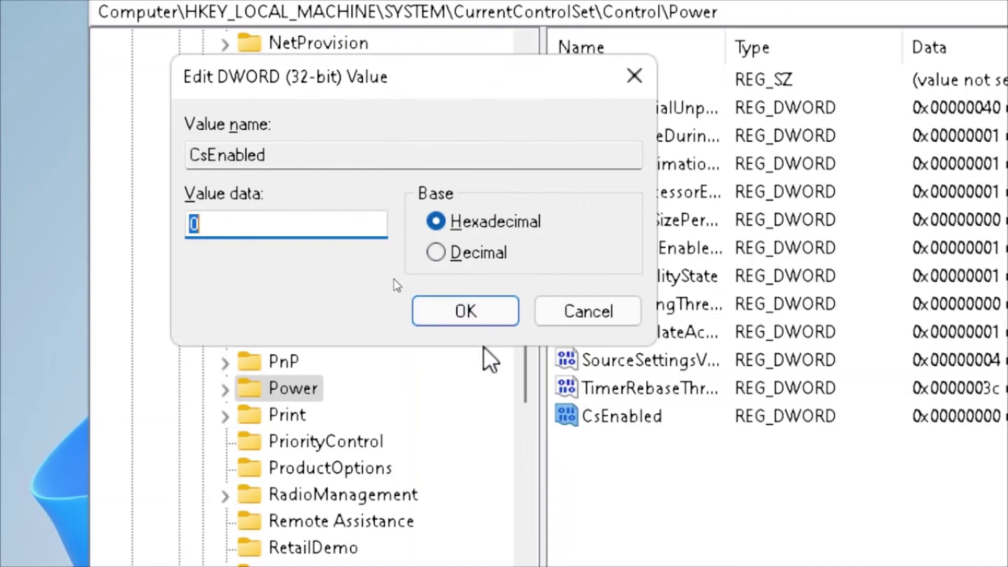
{"action": "left_click", "coordinate": [485, 311]}
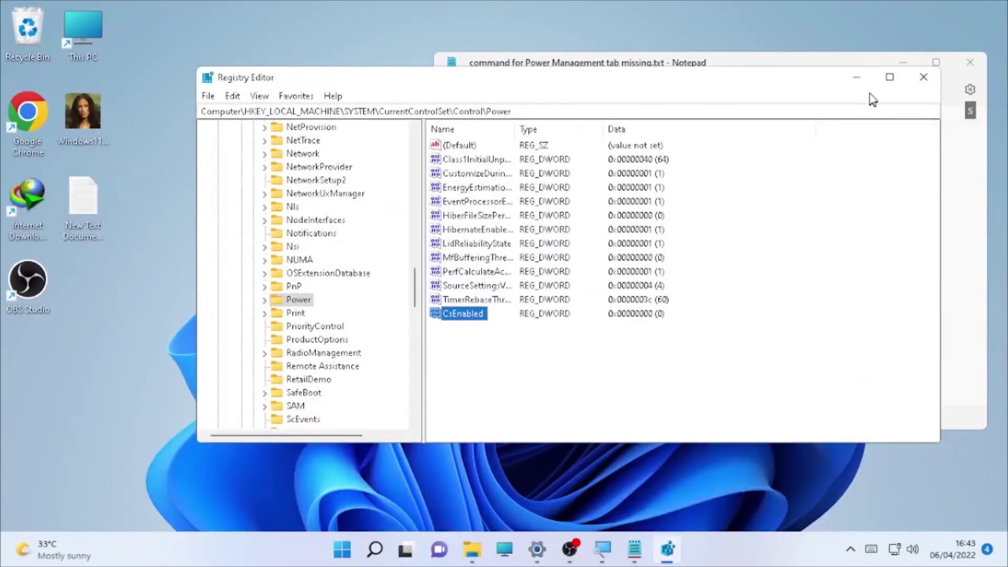
Step: Close Registry Editor, minimize Notepad, and bring up the Start menu's restart options
{"action": "left_click", "coordinate": [916, 80]}
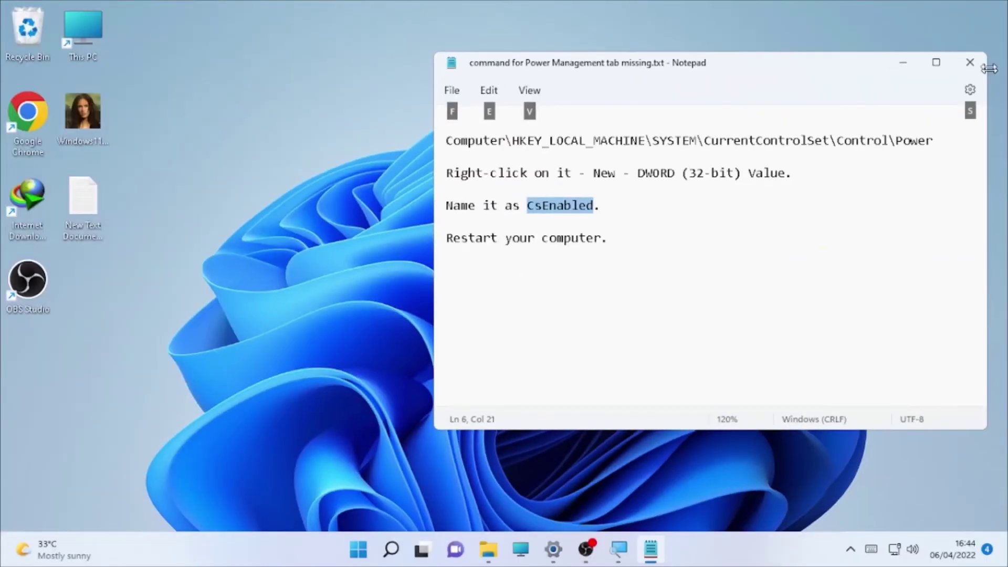
{"action": "left_click", "coordinate": [904, 66]}
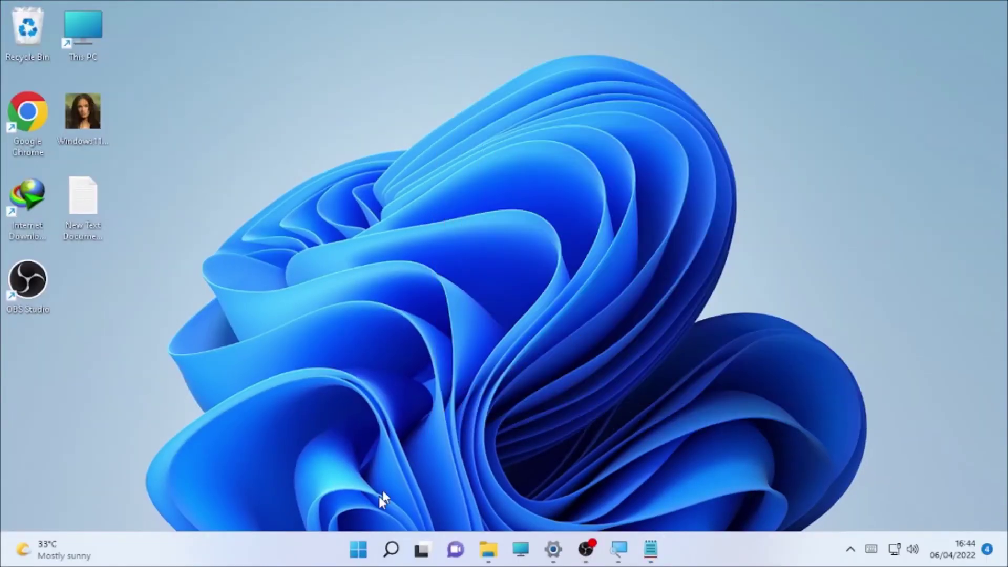
{"action": "right_click", "coordinate": [359, 546]}
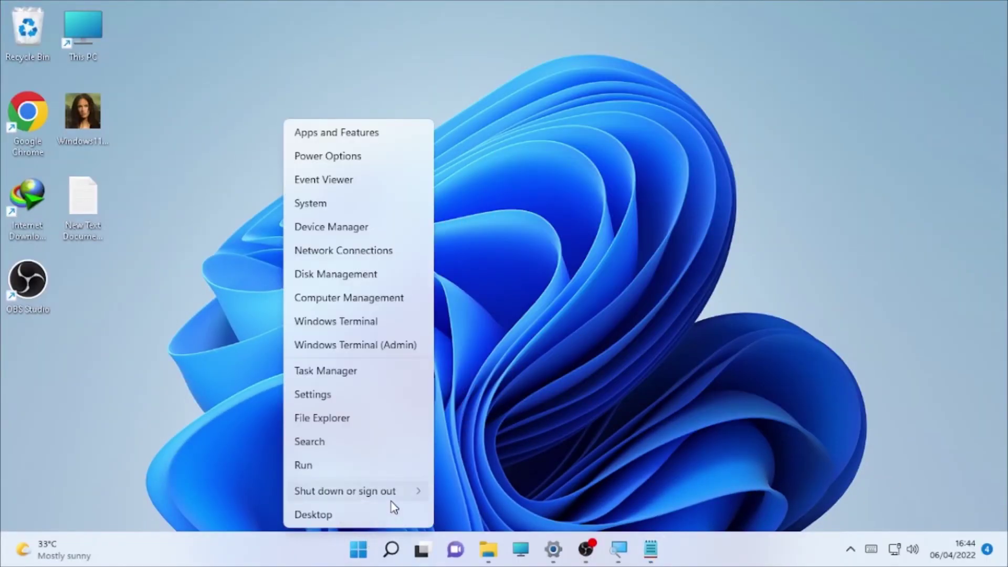
{"action": "mouse_move", "coordinate": [410, 492]}
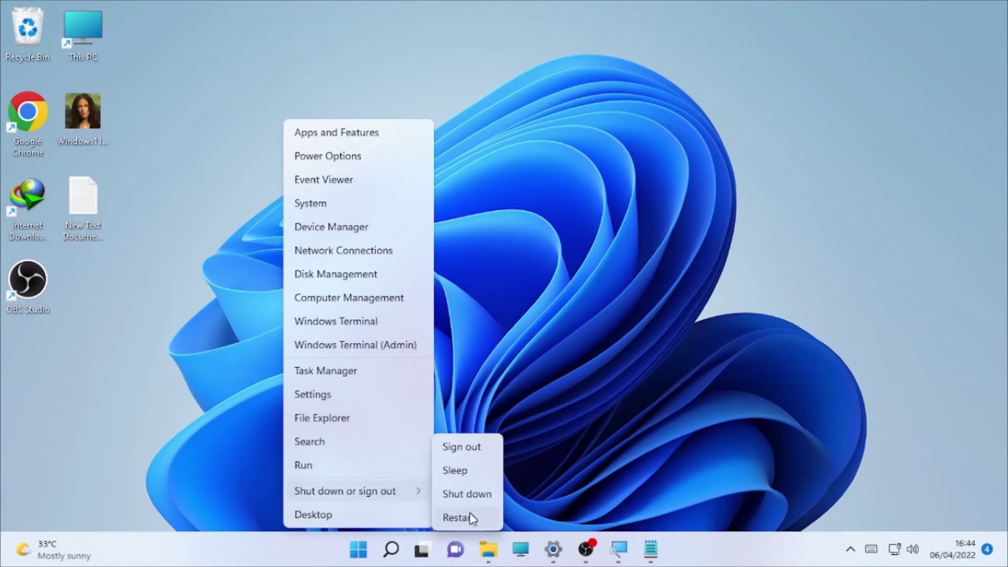